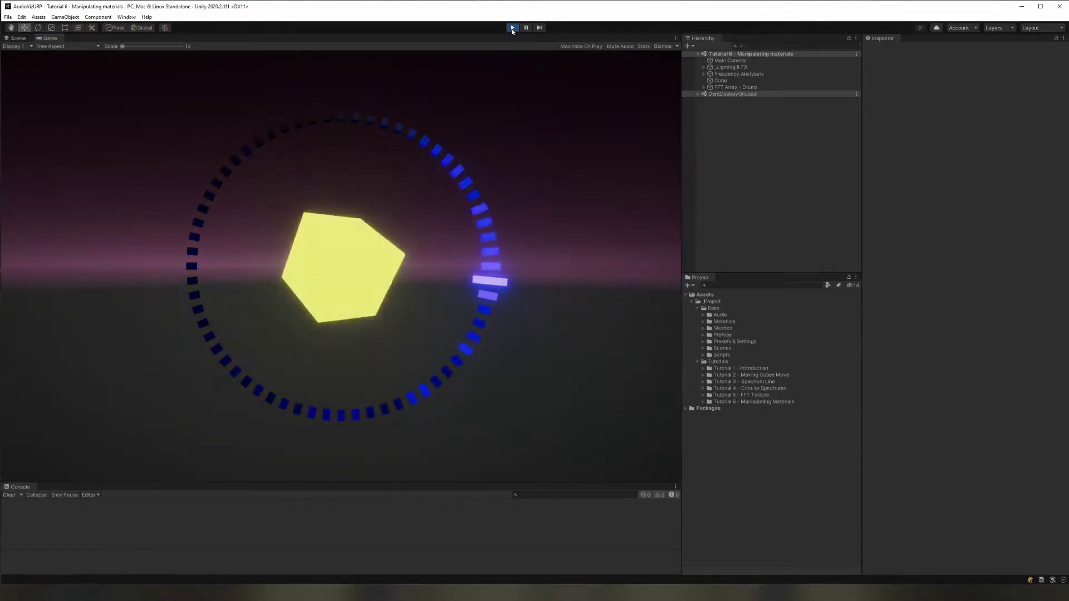
Exit Play mode so the Tutorial 6 scene returns to editing with the plain white cube.
{"action": "left_click", "coordinate": [512, 28]}
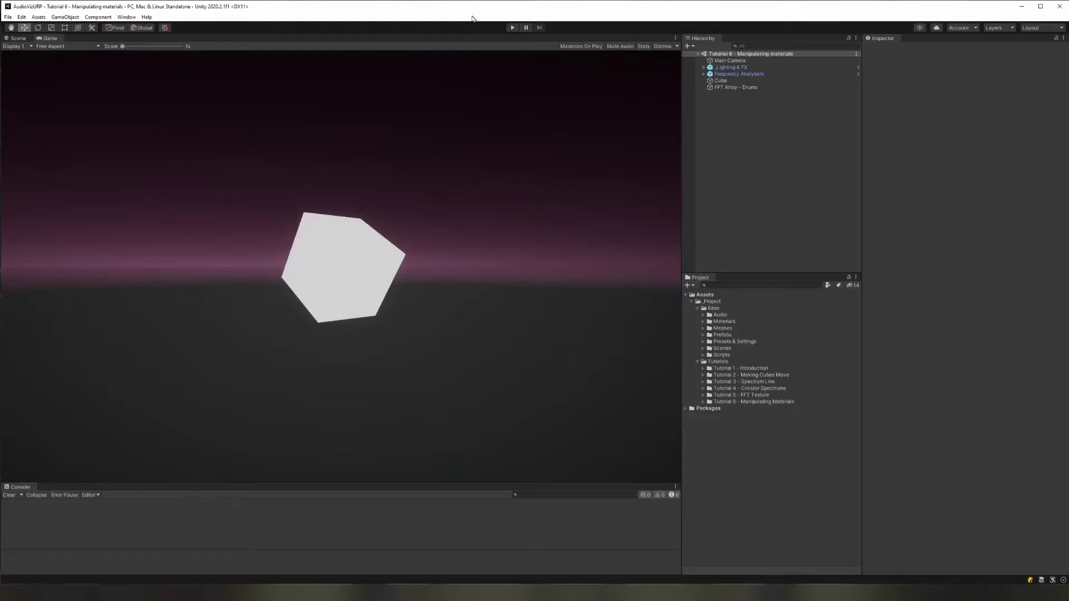
Browse through the Tutorial 2 to later tutorial folders in the Project window.
{"action": "left_click", "coordinate": [754, 374]}
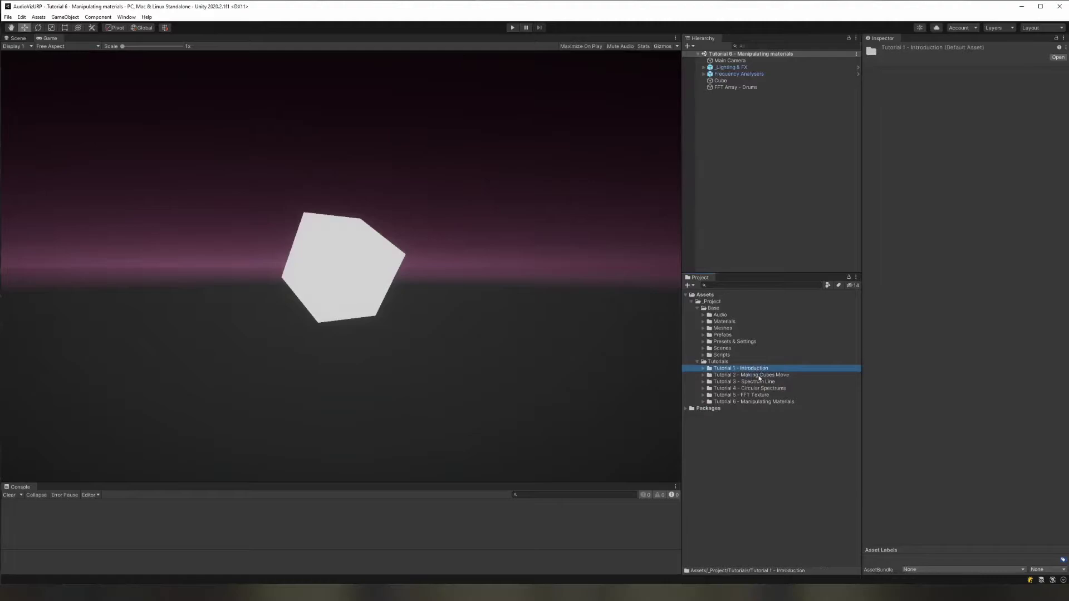
{"action": "left_click", "coordinate": [761, 382]}
{"action": "left_click", "coordinate": [761, 389]}
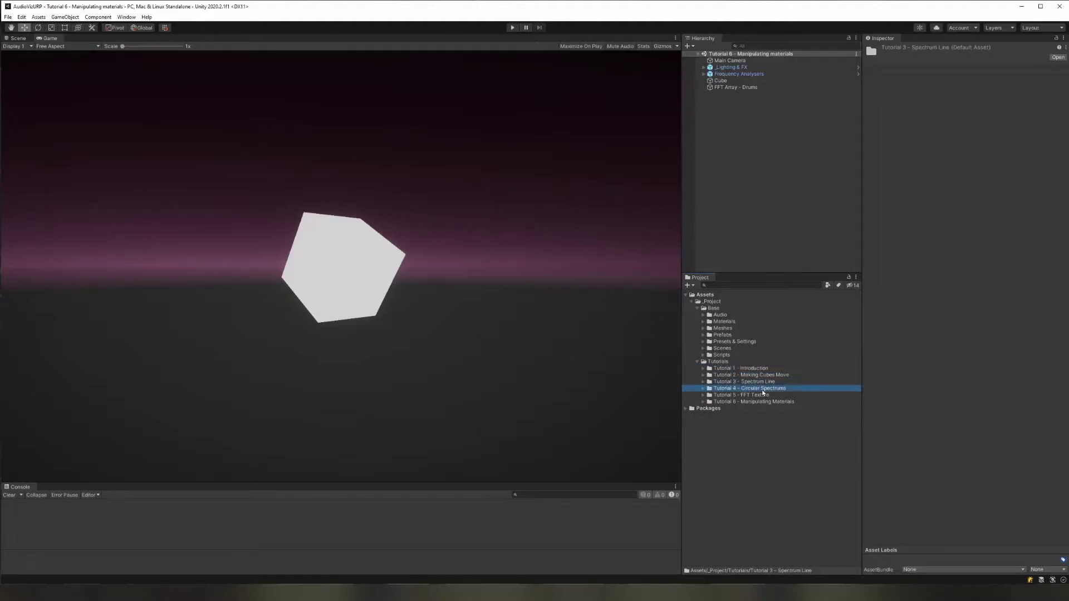
{"action": "left_click", "coordinate": [760, 395]}
{"action": "left_click", "coordinate": [760, 402]}
{"action": "left_click", "coordinate": [762, 377]}
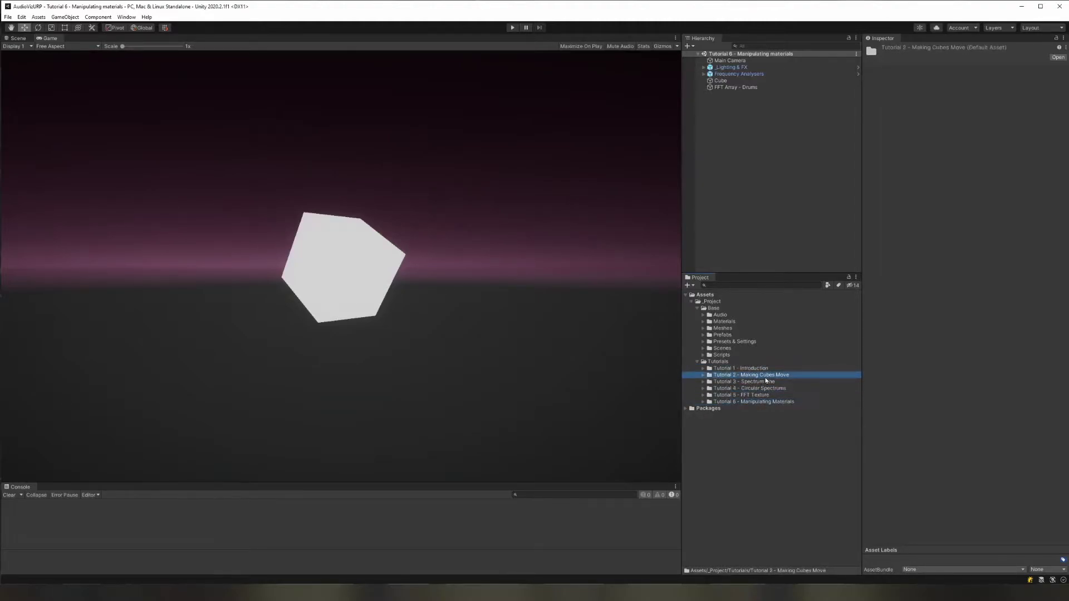
{"action": "left_click", "coordinate": [767, 383]}
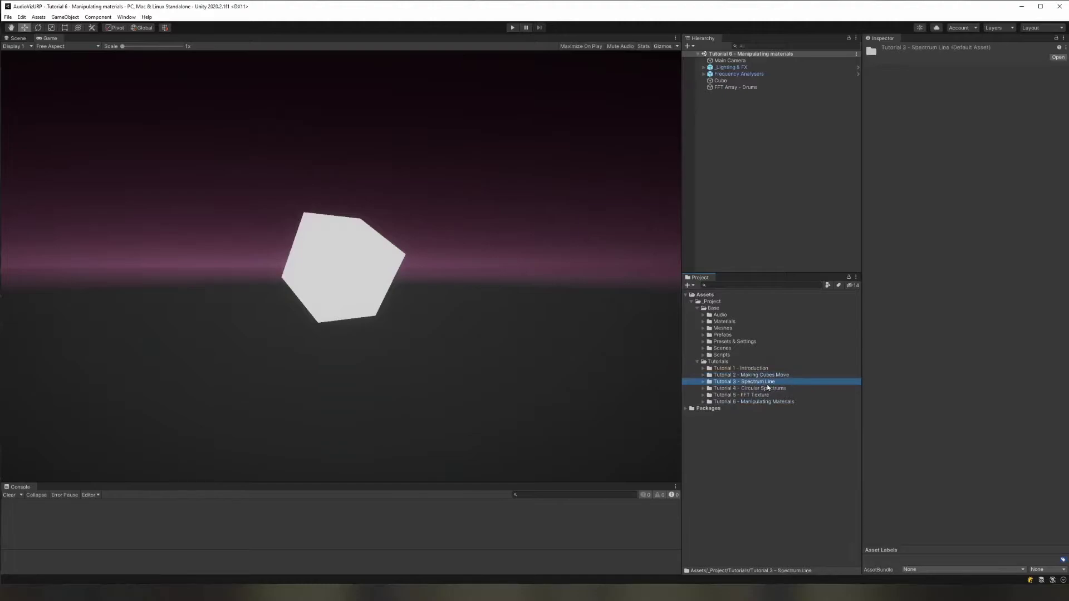
{"action": "key", "text": "Down"}
{"action": "key", "text": "Down"}
{"action": "key", "text": "Down"}
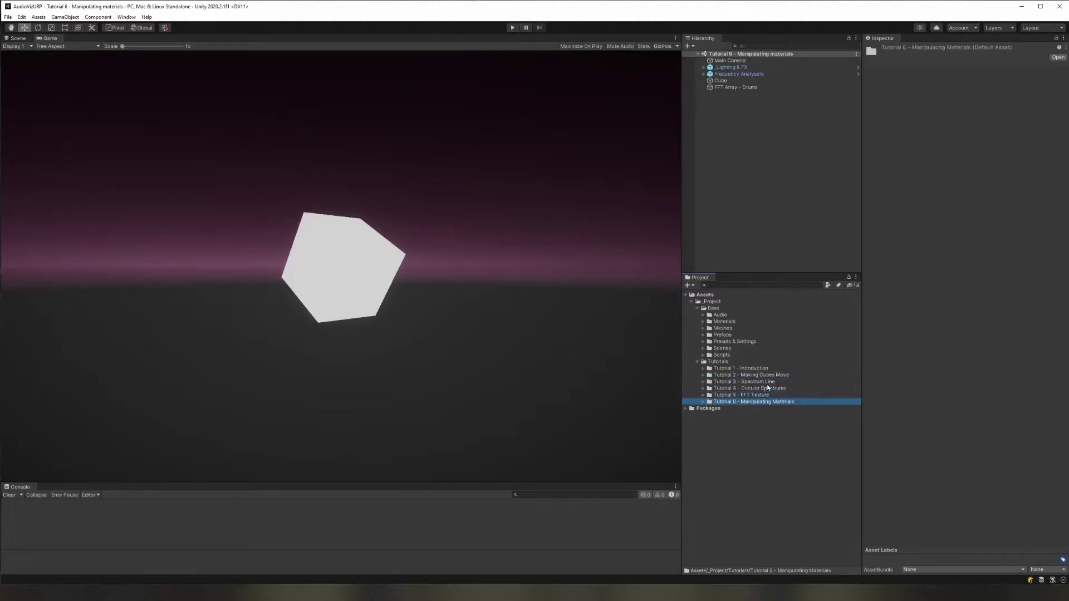
{"action": "key", "text": "Up"}
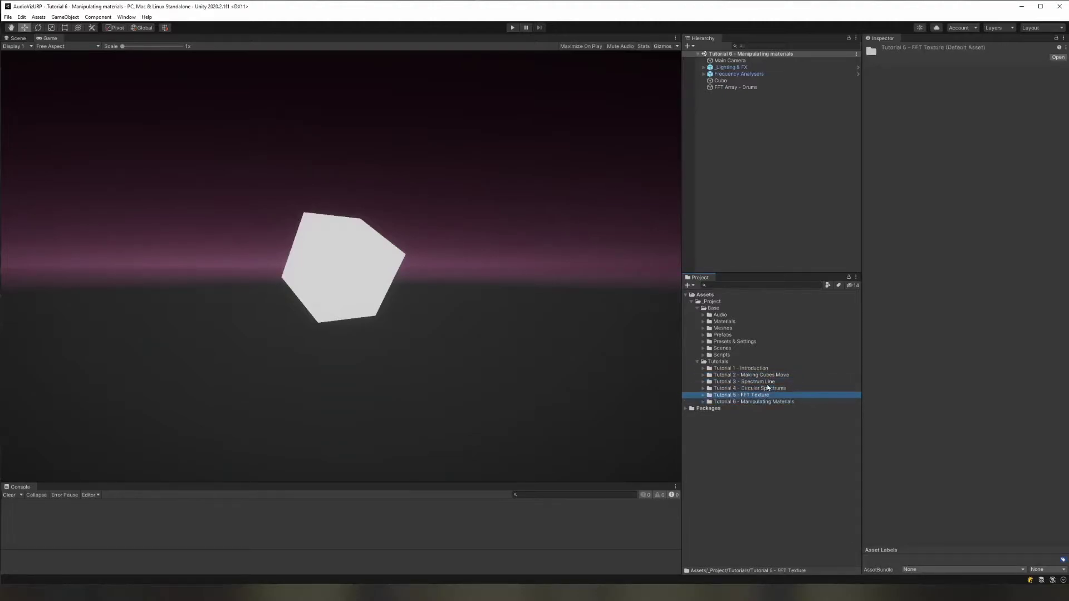
Expand Tutorial 2 - Making Cubes Move, view the FFTObjectArray_v1 script, then collapse the folder.
{"action": "left_click", "coordinate": [704, 376]}
{"action": "left_click", "coordinate": [729, 375]}
{"action": "left_click", "coordinate": [751, 382]}
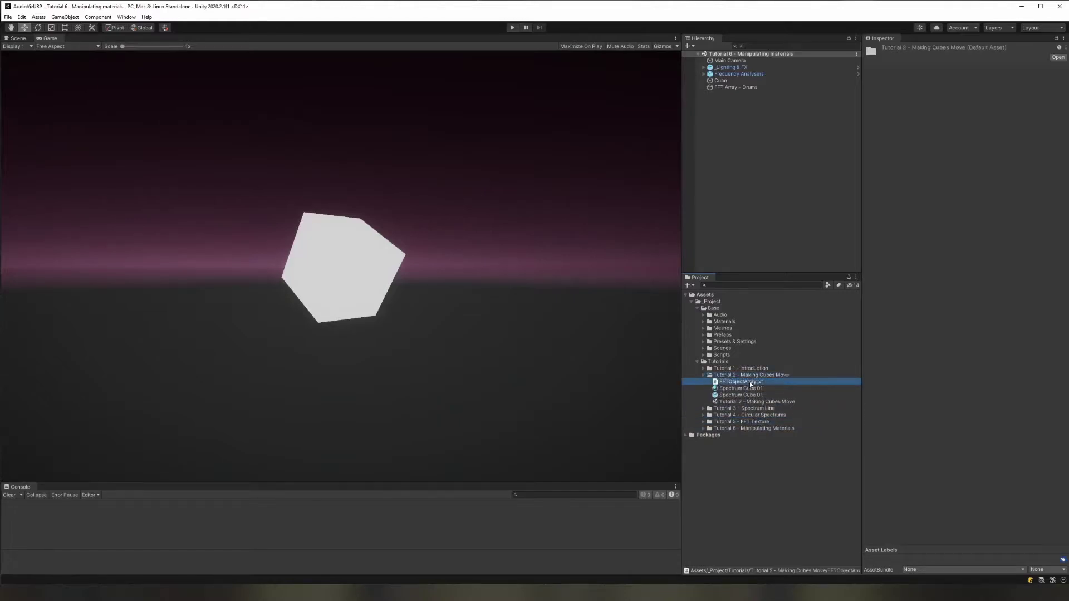
{"action": "key", "text": "Down"}
{"action": "key", "text": "Down"}
{"action": "key", "text": "Down"}
{"action": "left_click", "coordinate": [756, 382]}
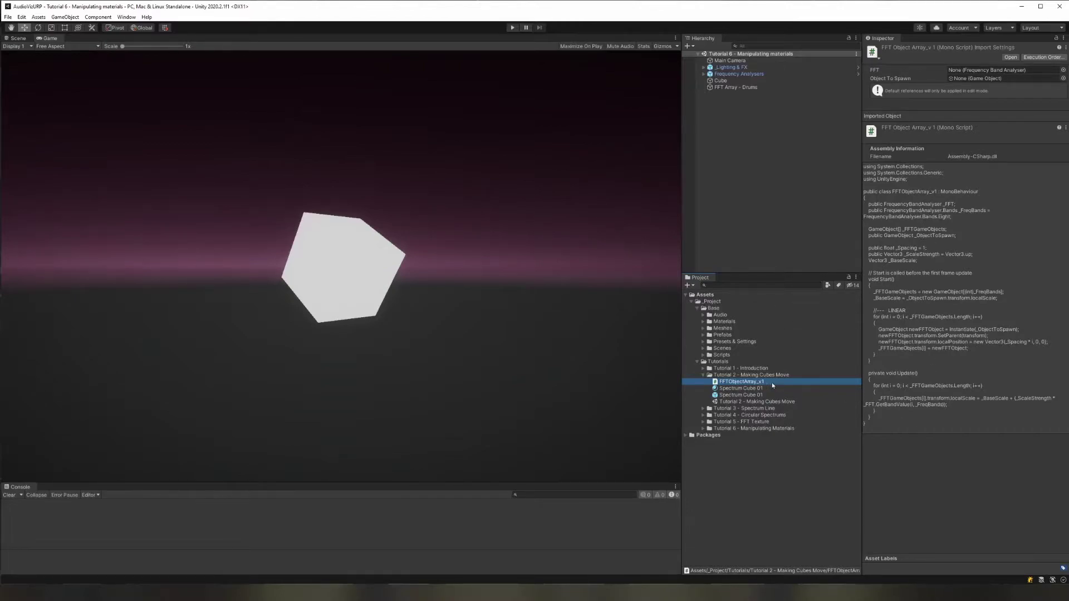
{"action": "left_click", "coordinate": [725, 375]}
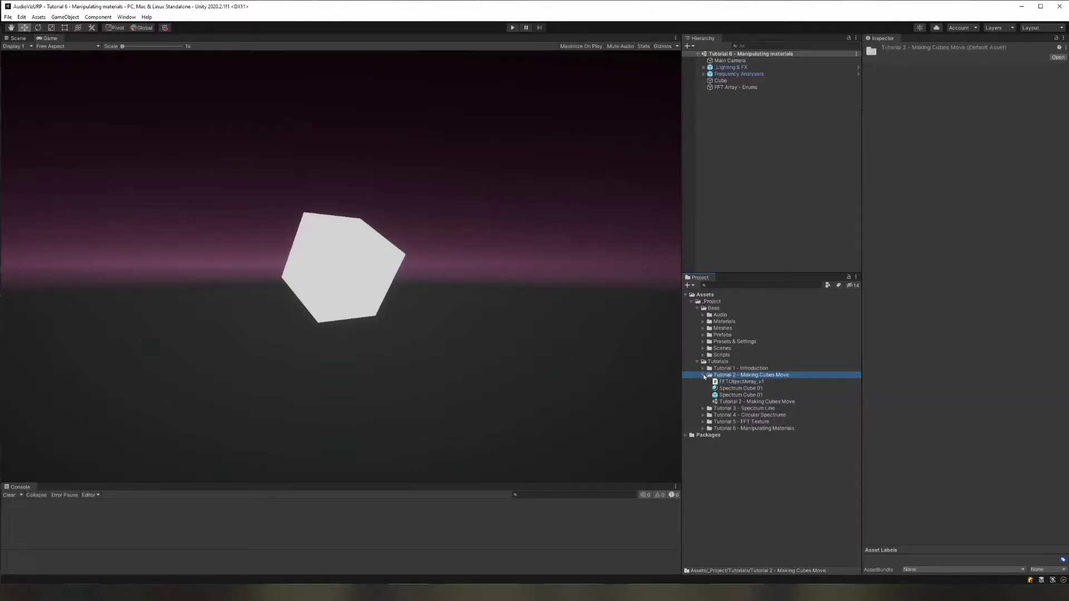
{"action": "left_click", "coordinate": [703, 375]}
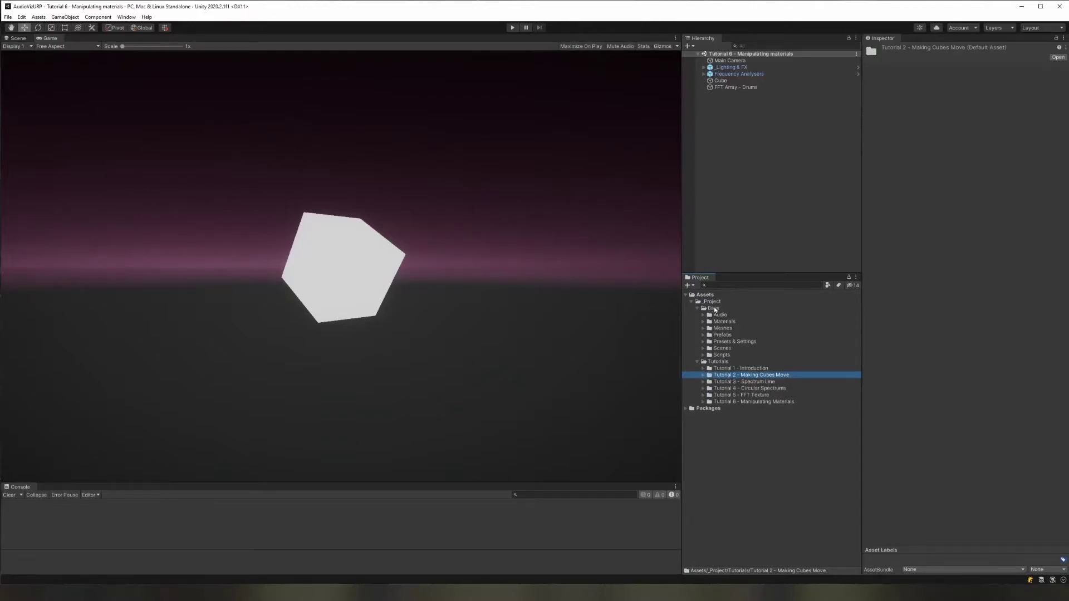
Open Base > Scripts and view the FrequencyBandAnalyser script source in the Inspector.
{"action": "left_click", "coordinate": [716, 309]}
{"action": "left_click", "coordinate": [706, 356]}
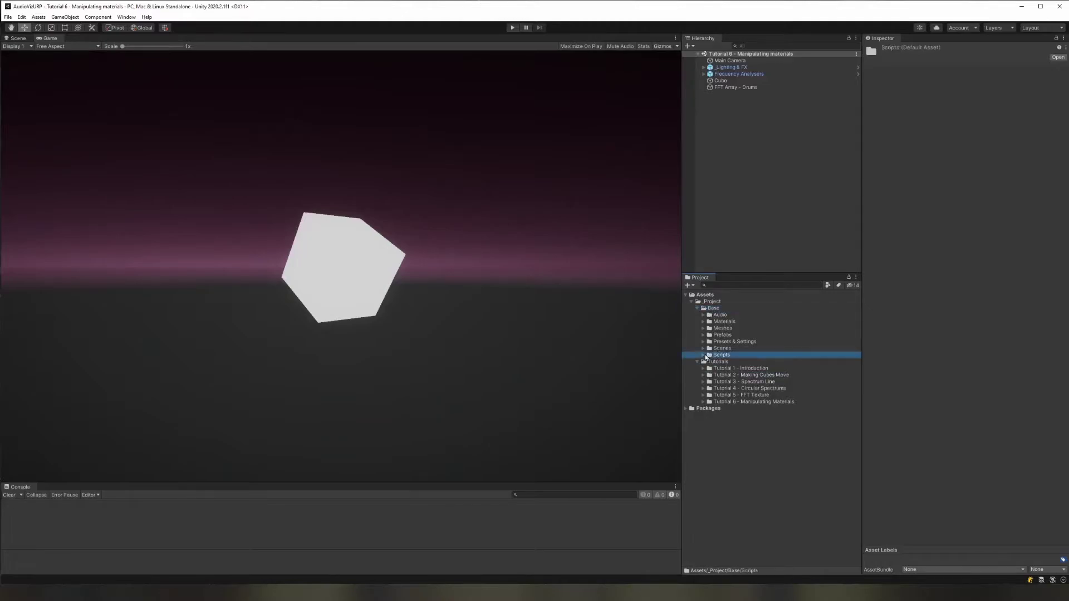
{"action": "left_click", "coordinate": [704, 356]}
{"action": "left_click", "coordinate": [760, 362]}
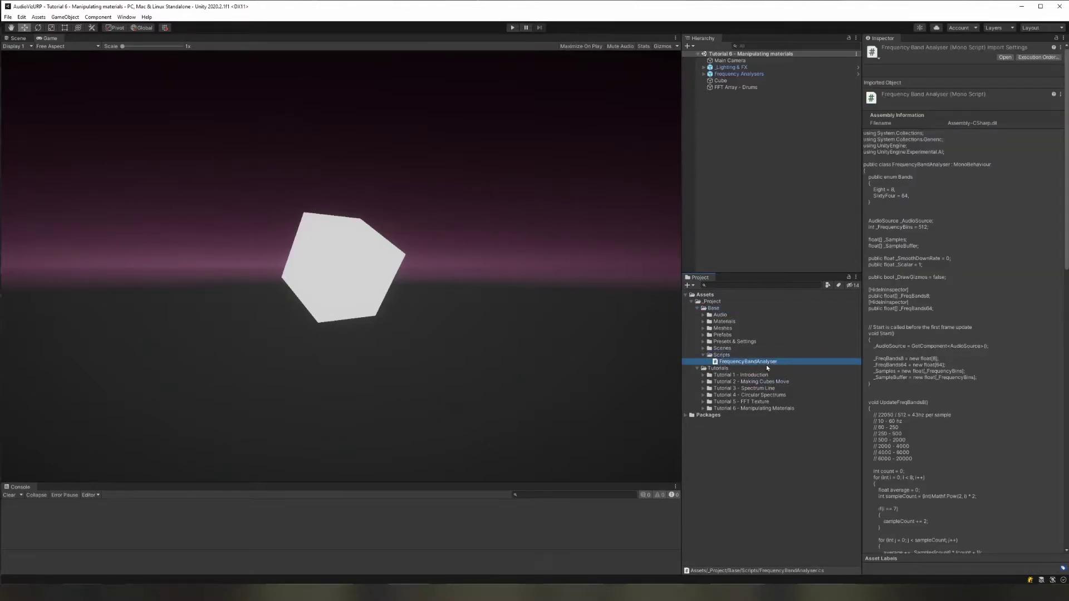
Open the Tutorial 1 - Introduction scene and expand Frequency Analysers in the Hierarchy.
{"action": "left_click", "coordinate": [703, 375]}
{"action": "double_click", "coordinate": [732, 382]}
{"action": "left_click", "coordinate": [733, 129]}
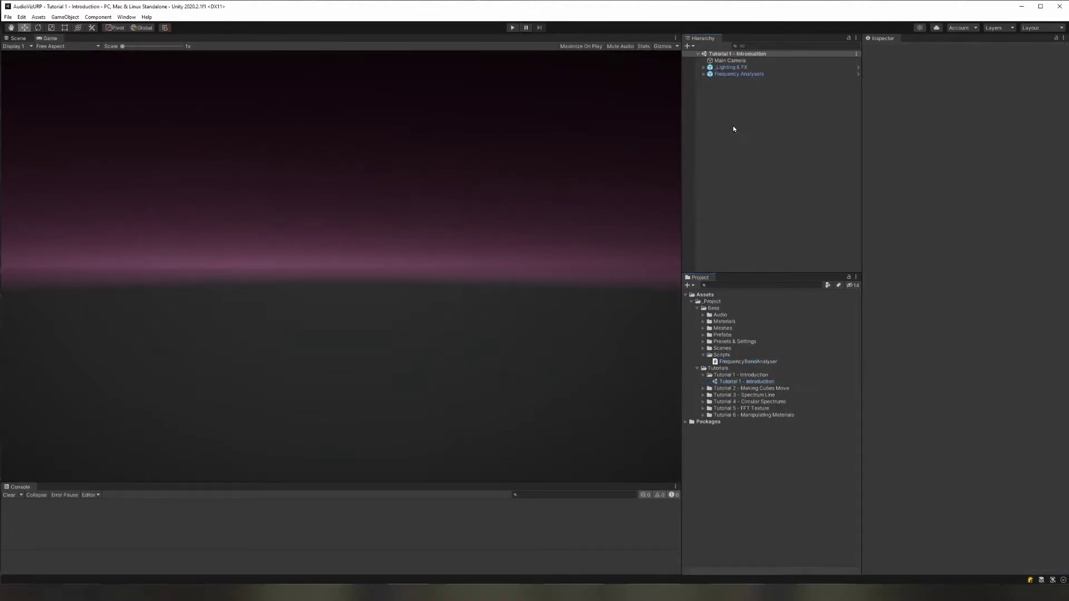
{"action": "left_click", "coordinate": [703, 74]}
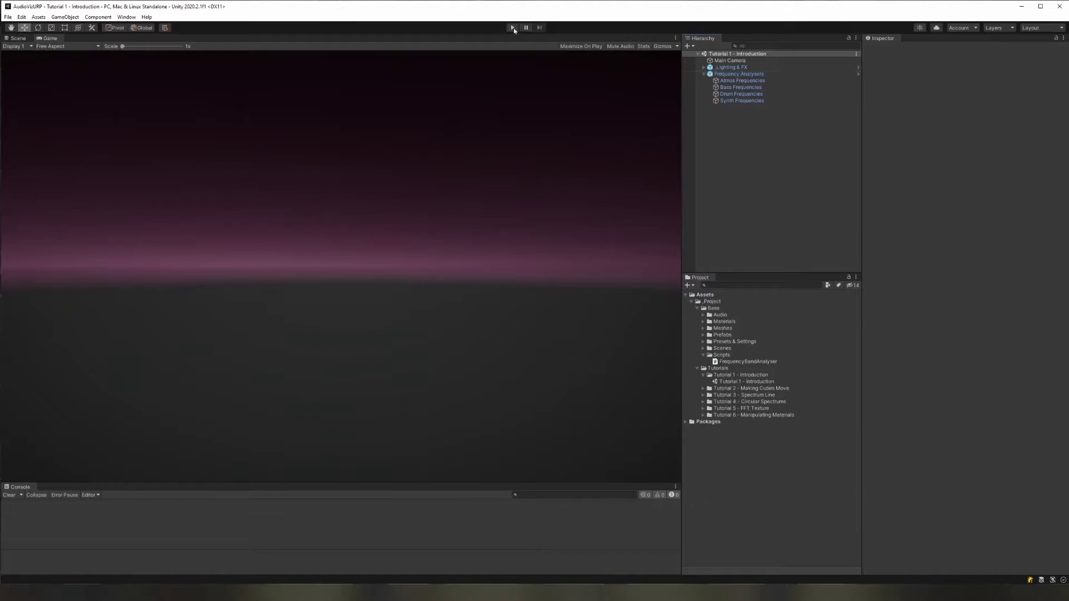
Skim the analyser children and the Frequency Analysers parent object in the Inspector.
{"action": "left_click", "coordinate": [740, 81]}
{"action": "left_click", "coordinate": [749, 88]}
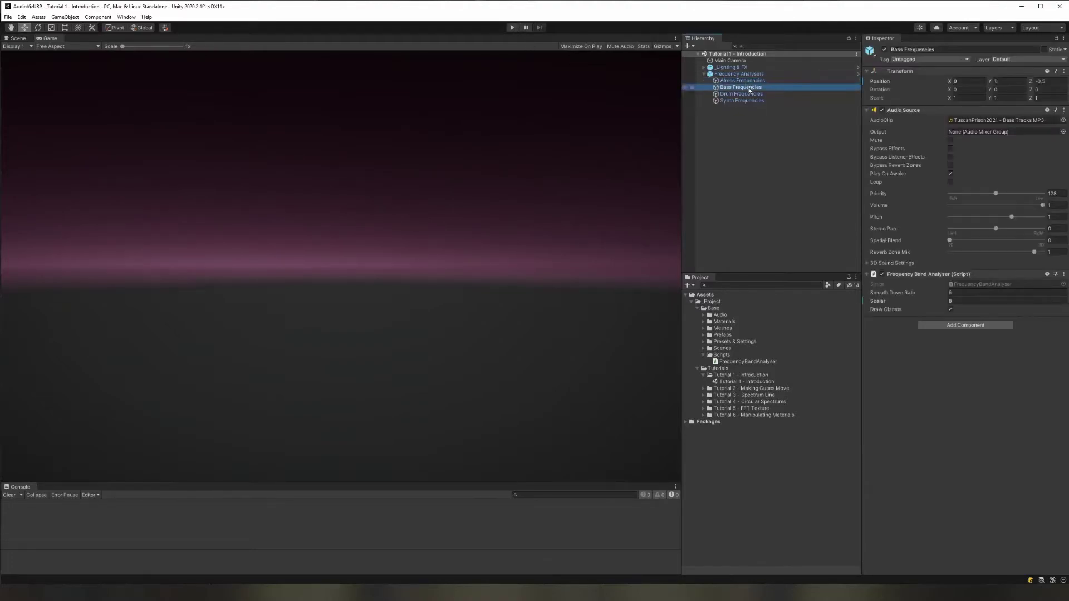
{"action": "left_click", "coordinate": [741, 94]}
{"action": "left_click", "coordinate": [743, 100]}
{"action": "left_click", "coordinate": [745, 87]}
{"action": "left_click", "coordinate": [759, 82]}
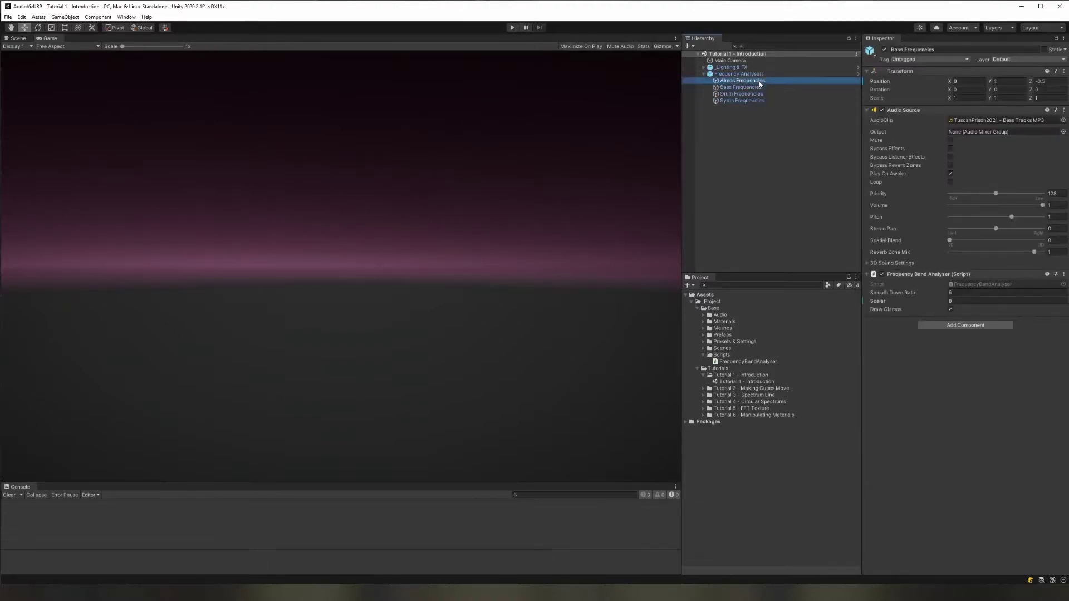
{"action": "left_click", "coordinate": [756, 74]}
{"action": "left_click", "coordinate": [750, 68]}
{"action": "left_click", "coordinate": [750, 74]}
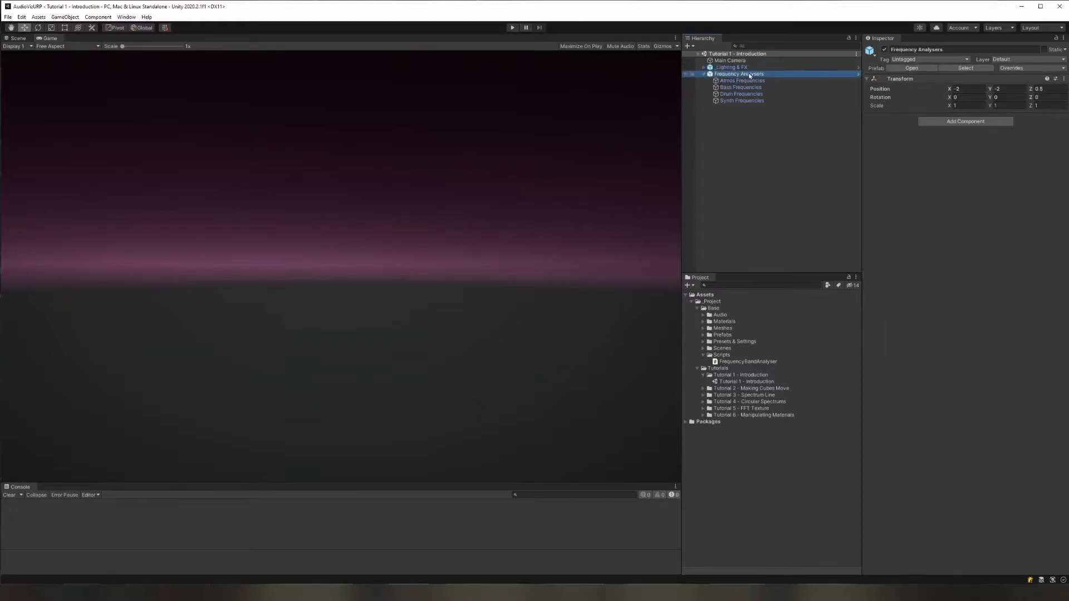
{"action": "left_click", "coordinate": [750, 68]}
{"action": "left_click", "coordinate": [750, 74]}
Check the Atmos, Bass, Drum and Synth Frequencies analysers' Audio Source and analyser settings.
{"action": "left_click", "coordinate": [752, 81]}
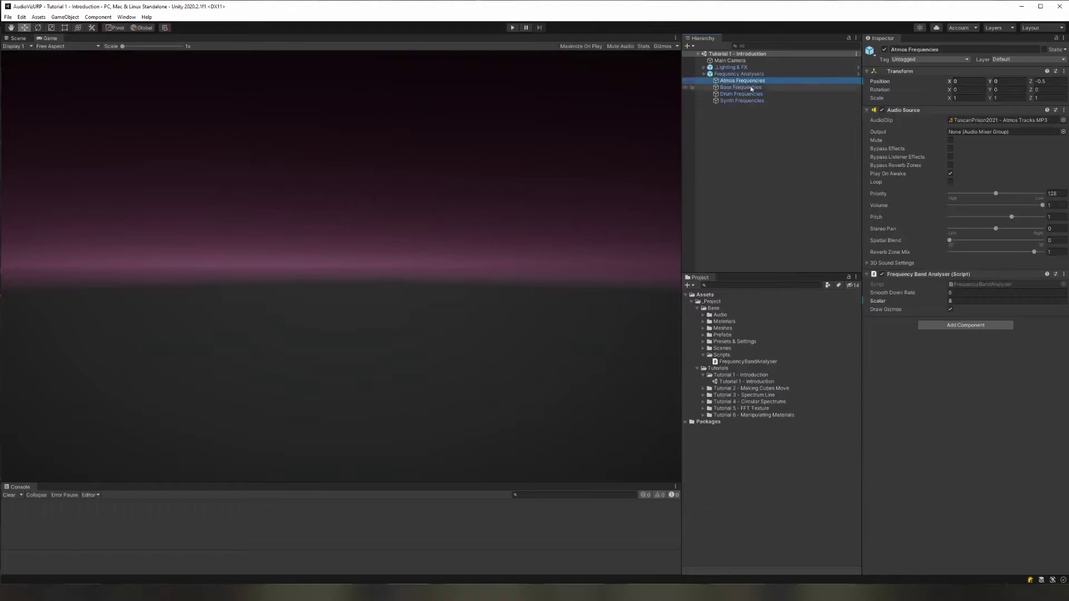
{"action": "left_click", "coordinate": [752, 87]}
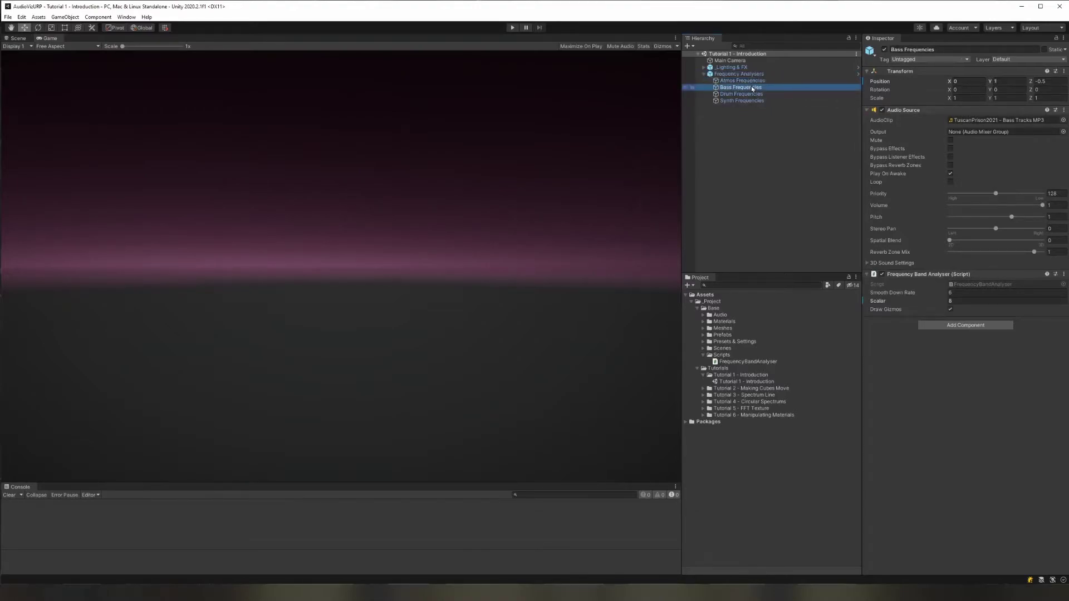
{"action": "left_click", "coordinate": [751, 95]}
{"action": "left_click", "coordinate": [737, 102]}
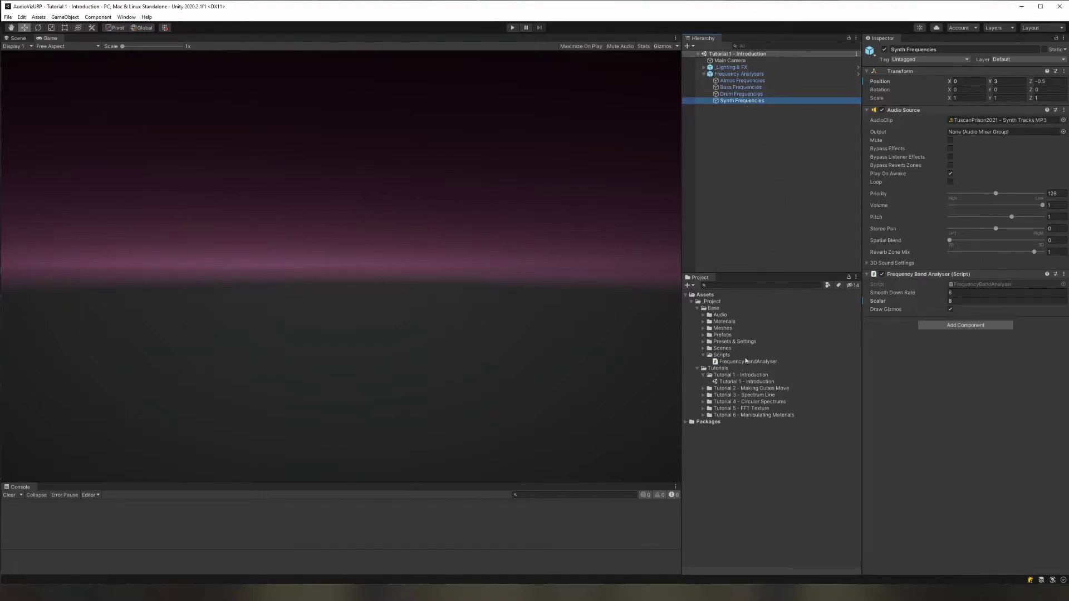
Play the Tutorial 1 - Introduction scene and turn off Mute Audio so four spectrum lines animate.
{"action": "left_click", "coordinate": [735, 382]}
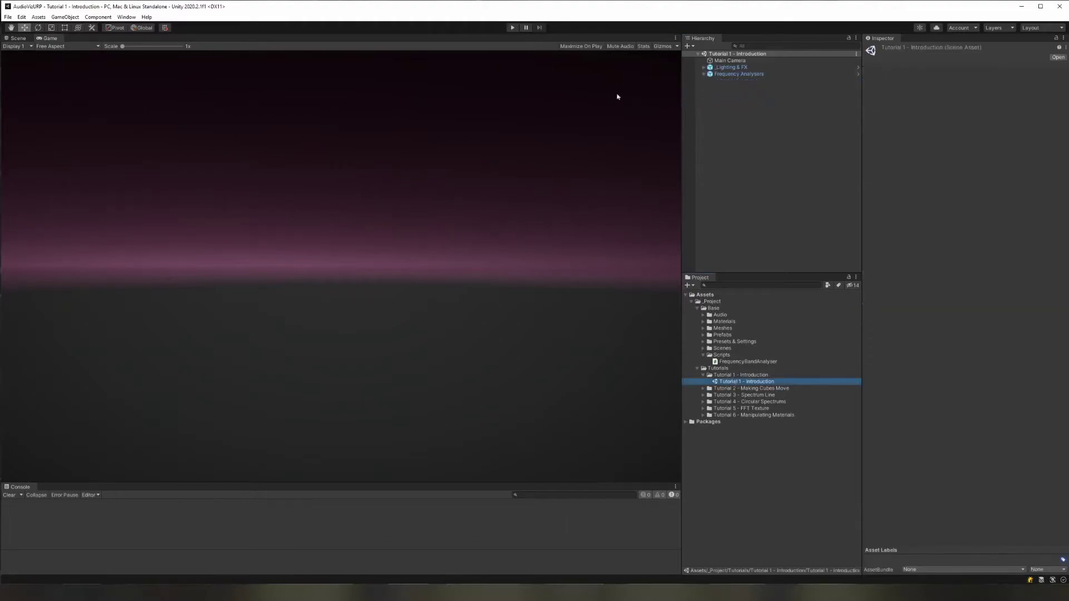
{"action": "left_click", "coordinate": [513, 28]}
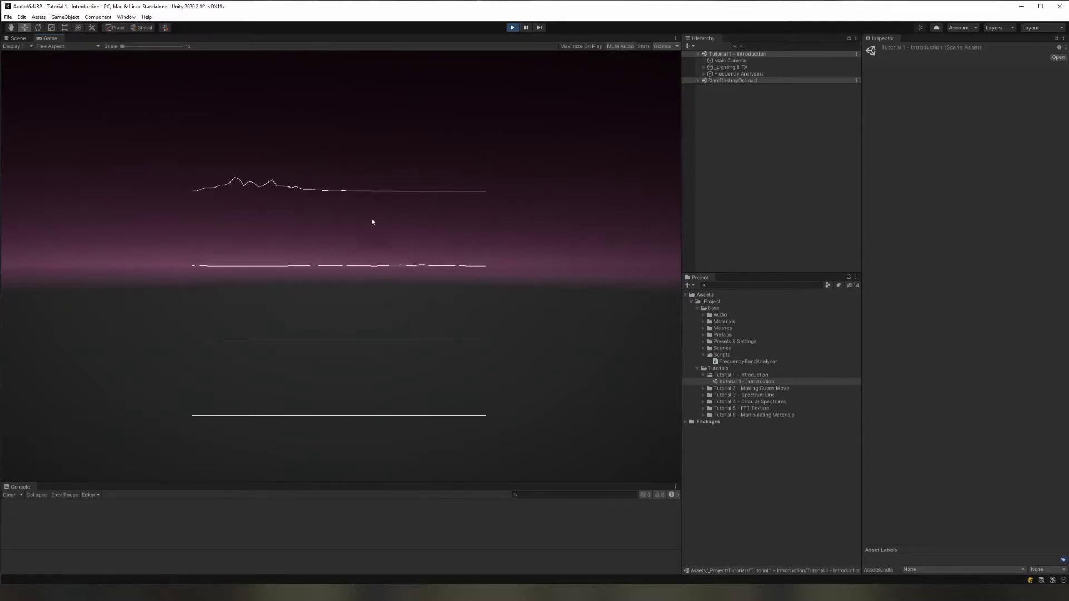
{"action": "left_click", "coordinate": [618, 46]}
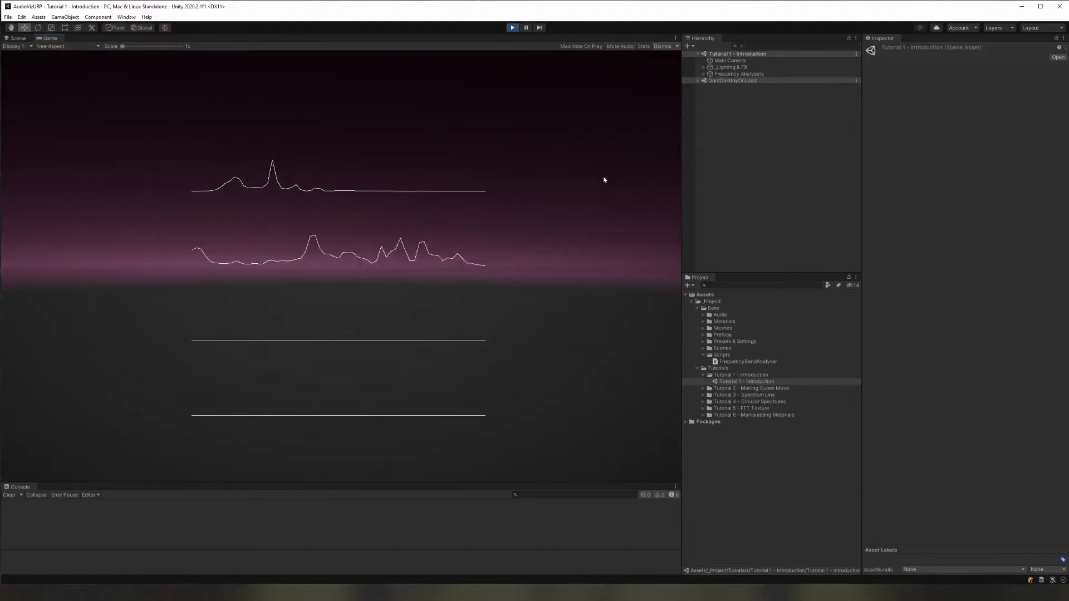
Exit Play mode and expand the Tutorial 2 - Making Cubes Move folder to show its four assets.
{"action": "left_click", "coordinate": [514, 29]}
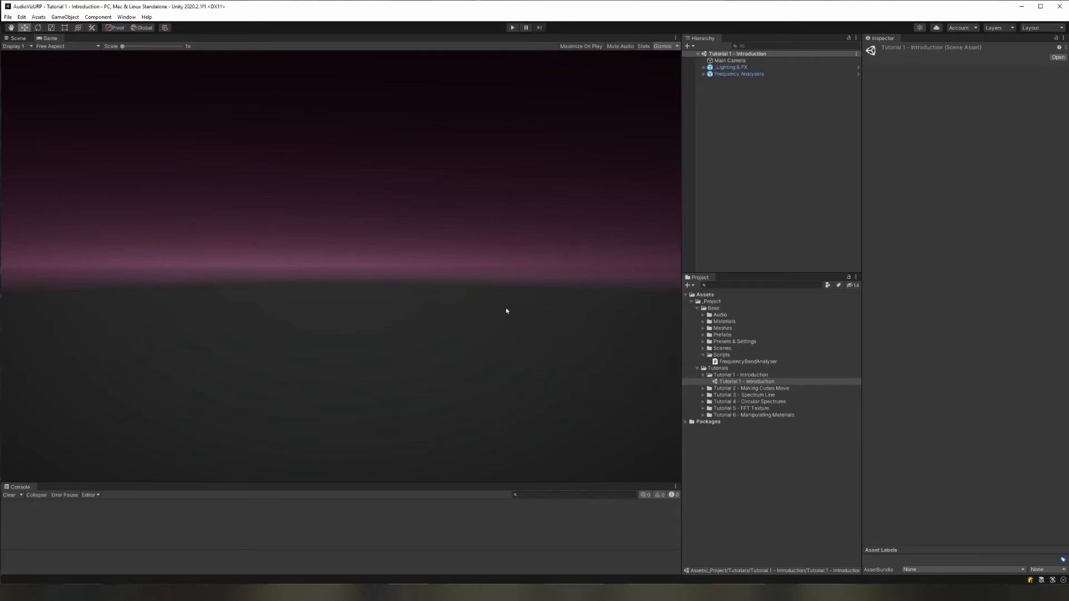
{"action": "left_click", "coordinate": [704, 389]}
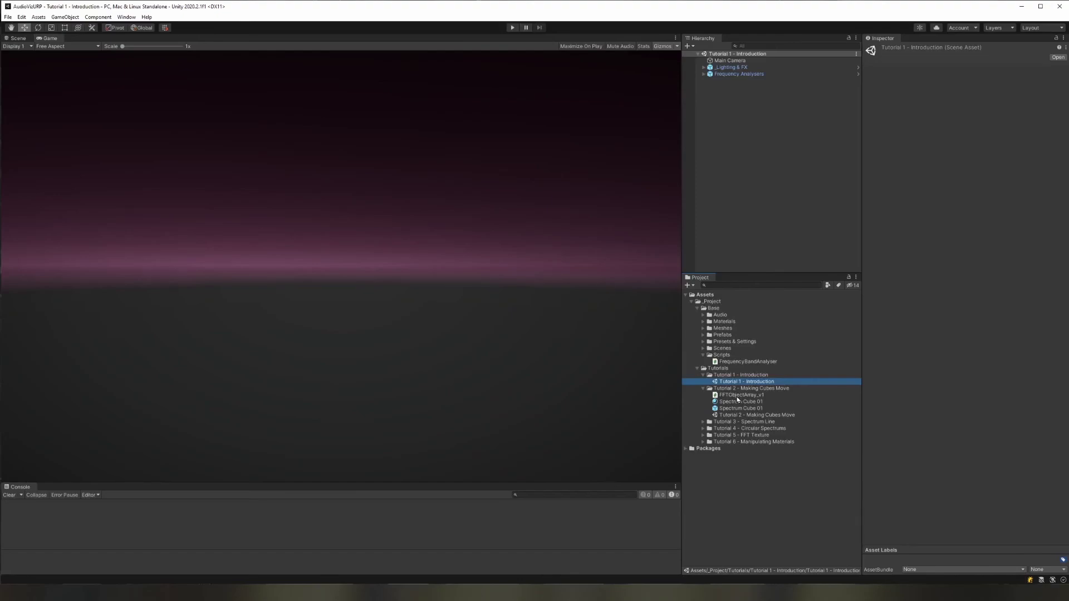
{"action": "left_click", "coordinate": [767, 199]}
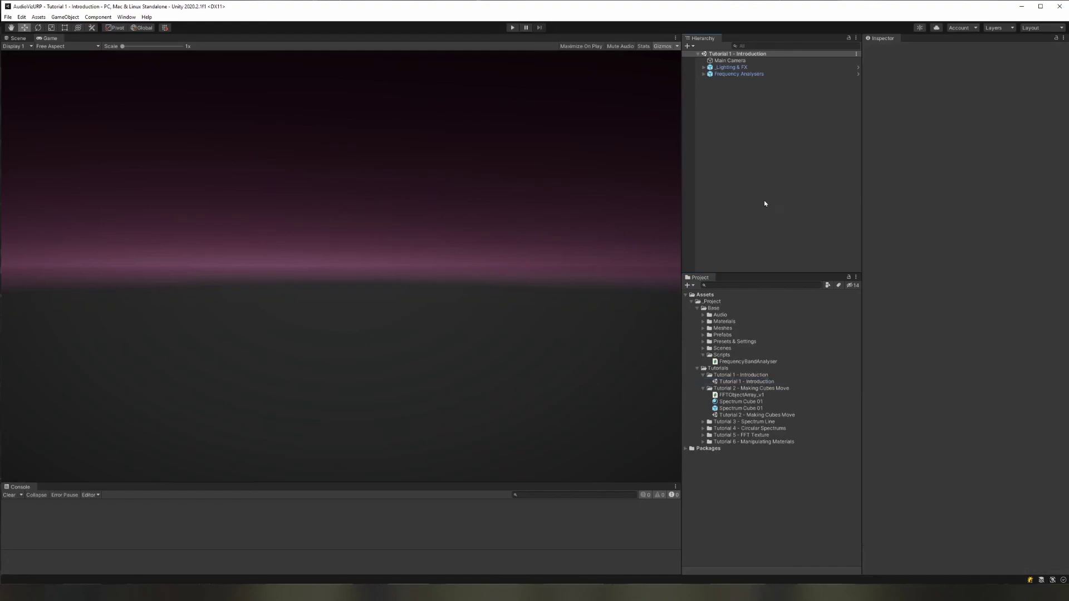